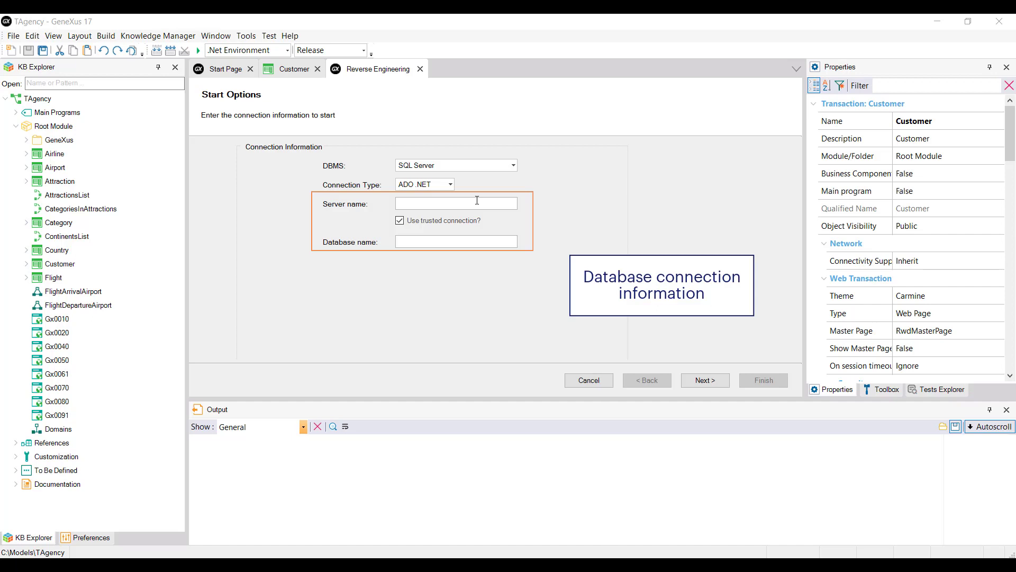
Step: Connect to the eCommerce database on server GXN895\SQLEXPRESS2019 using the trusted connection and proceed to database object selection
left_click(433, 241)
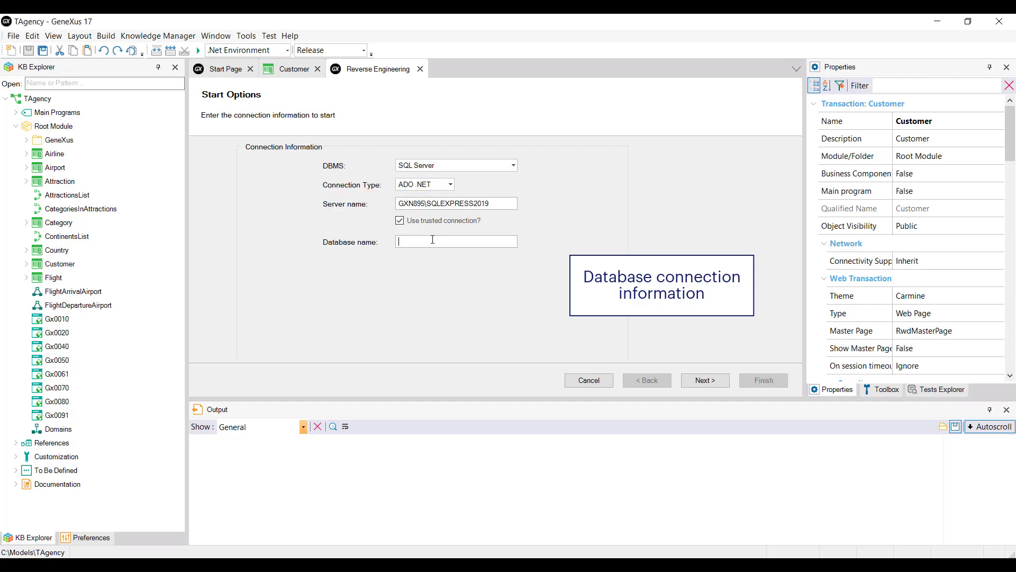
type("eCommerce")
left_click(719, 379)
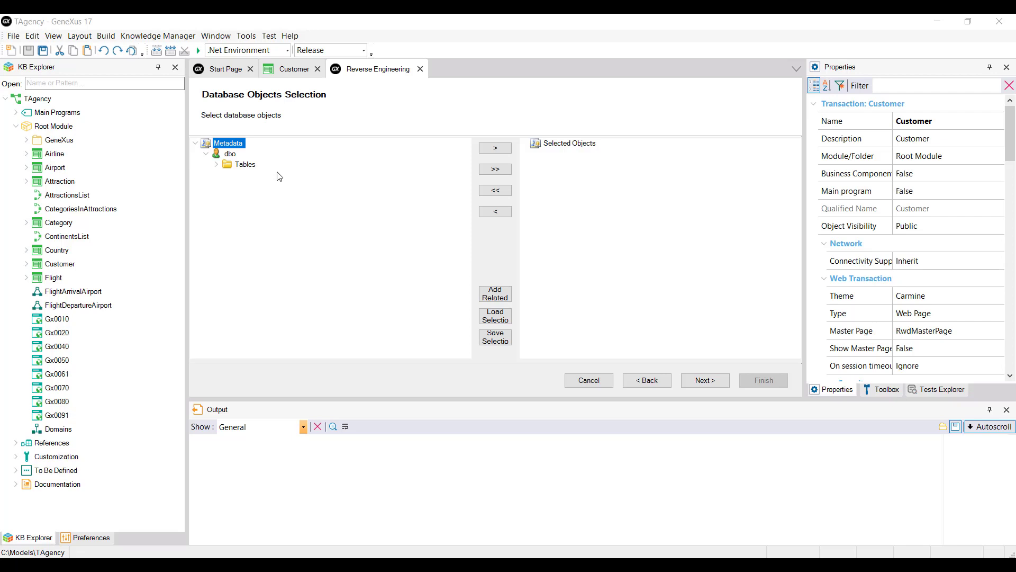
Step: Select the Continent and Customer tables for reverse engineering, exclude the Product table, and proceed to the report
double_click(245, 165)
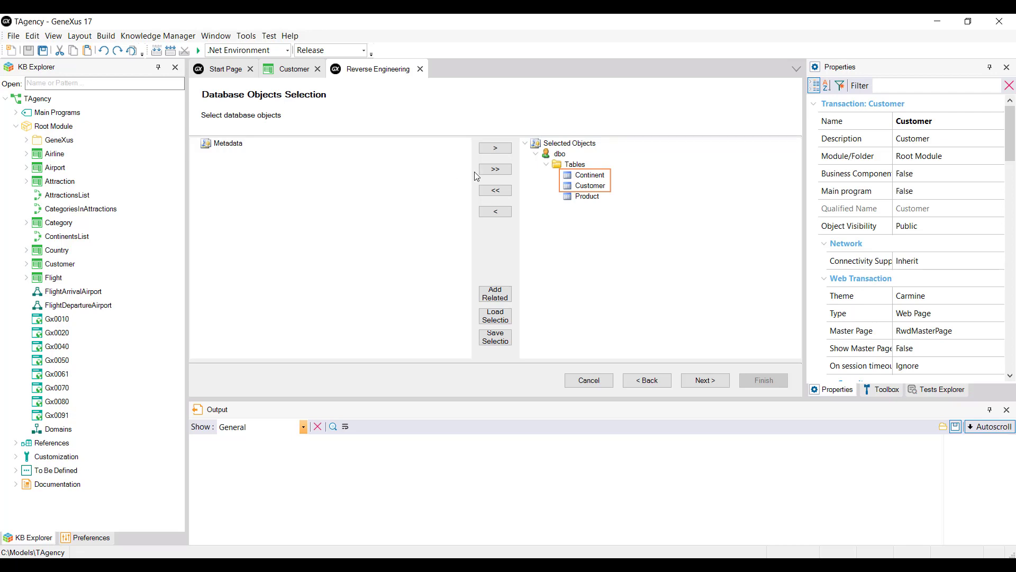
left_click(589, 198)
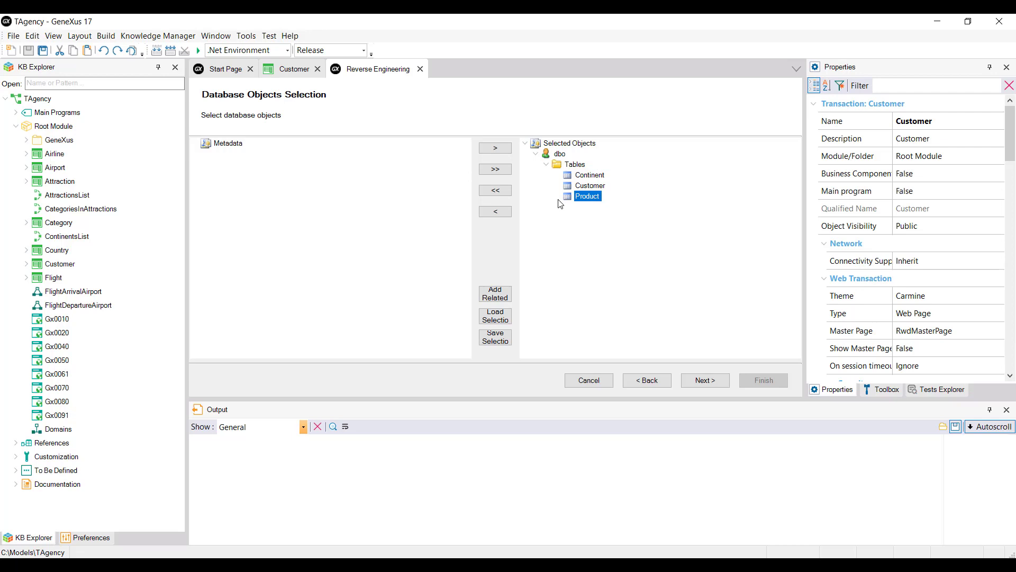
left_click(504, 211)
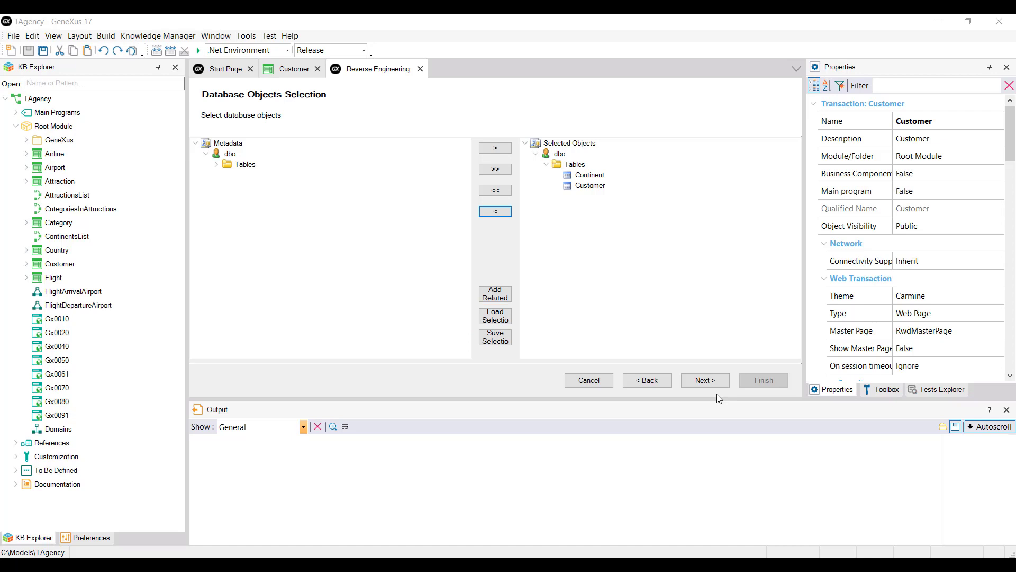
left_click(706, 380)
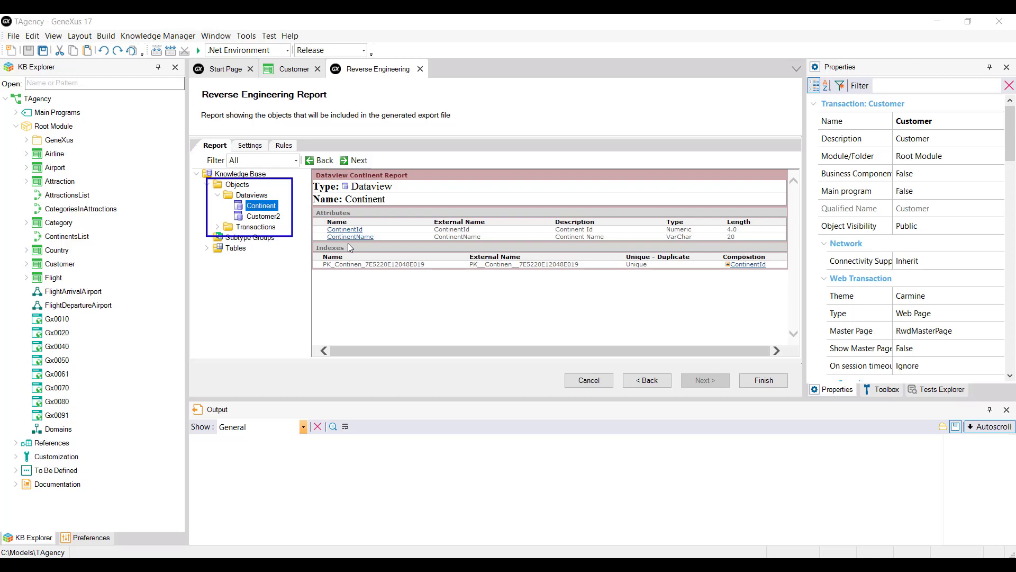
Step: Review the report's transactions, settings and rules, and finish the reverse engineering by proceeding with the database impact analysis
double_click(263, 228)
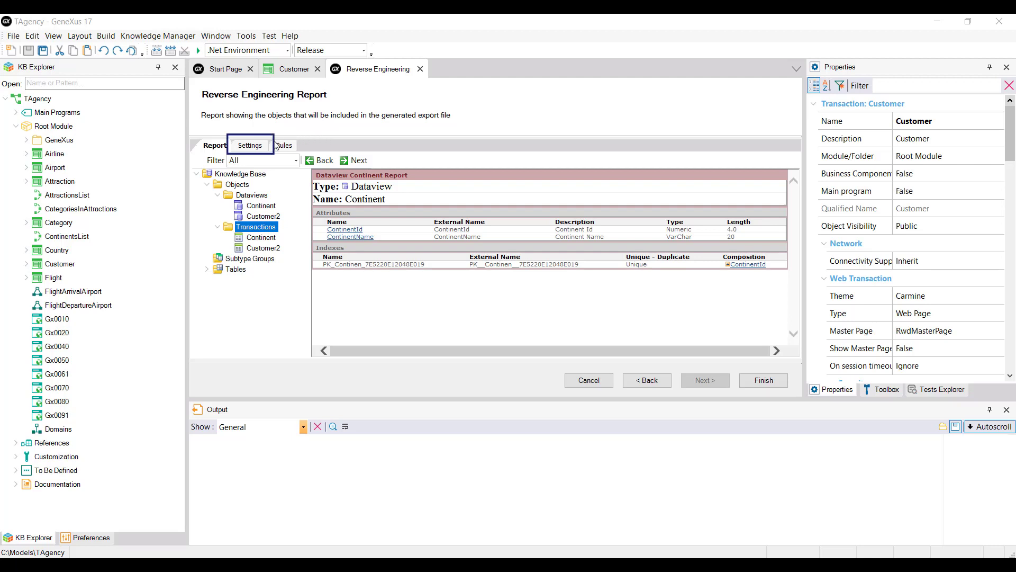
left_click(251, 146)
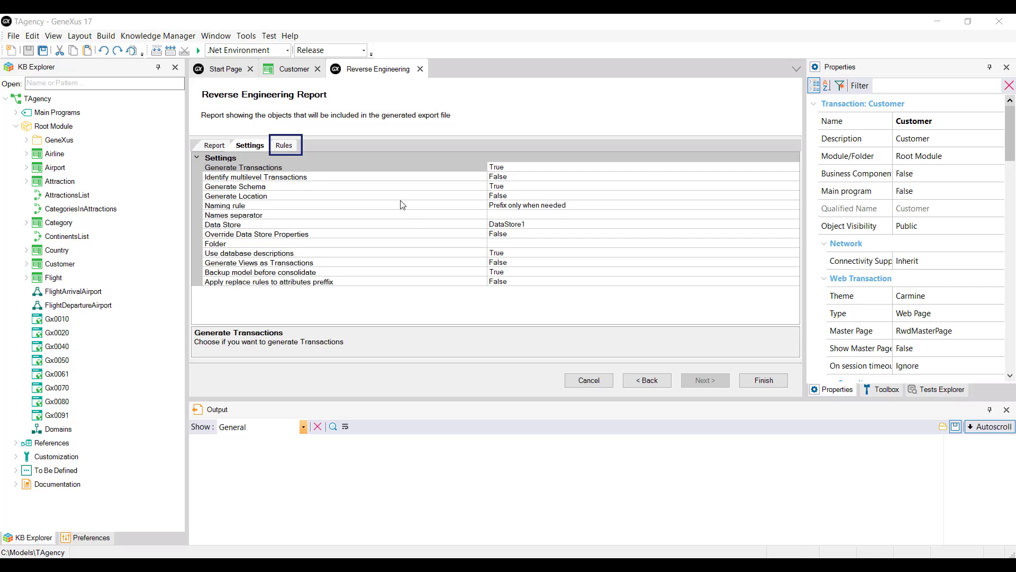
left_click(283, 146)
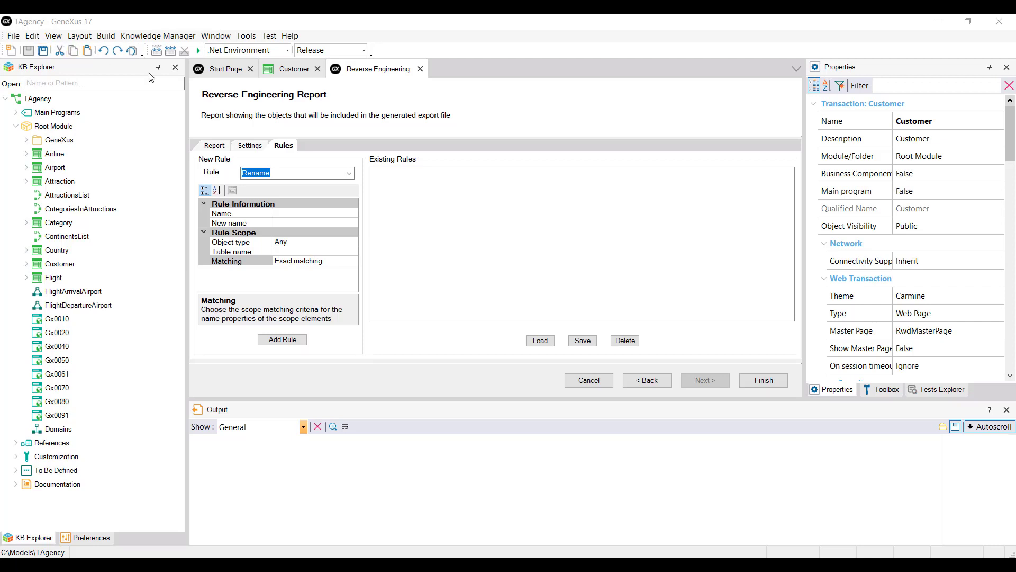
left_click(764, 381)
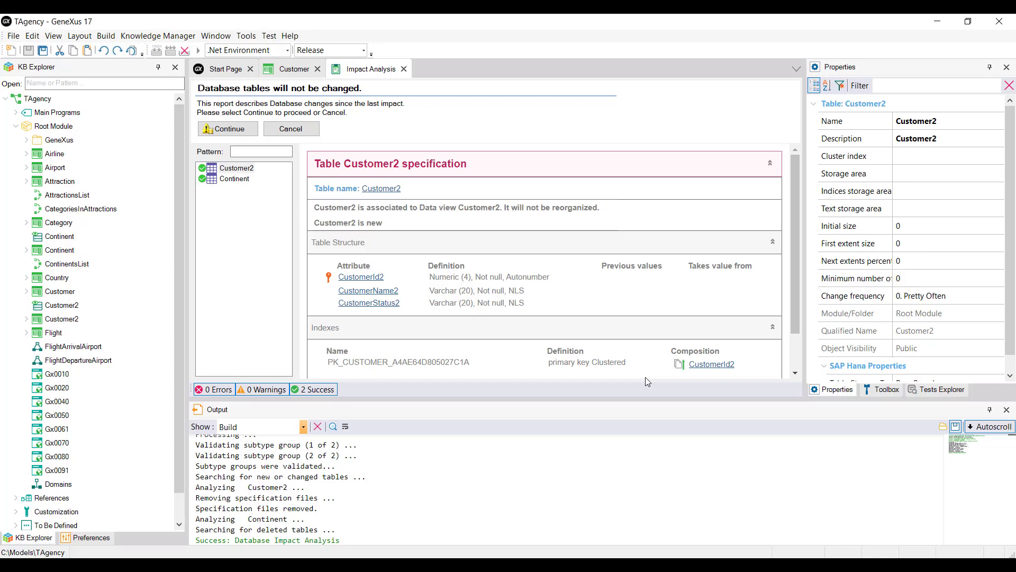
left_click(237, 129)
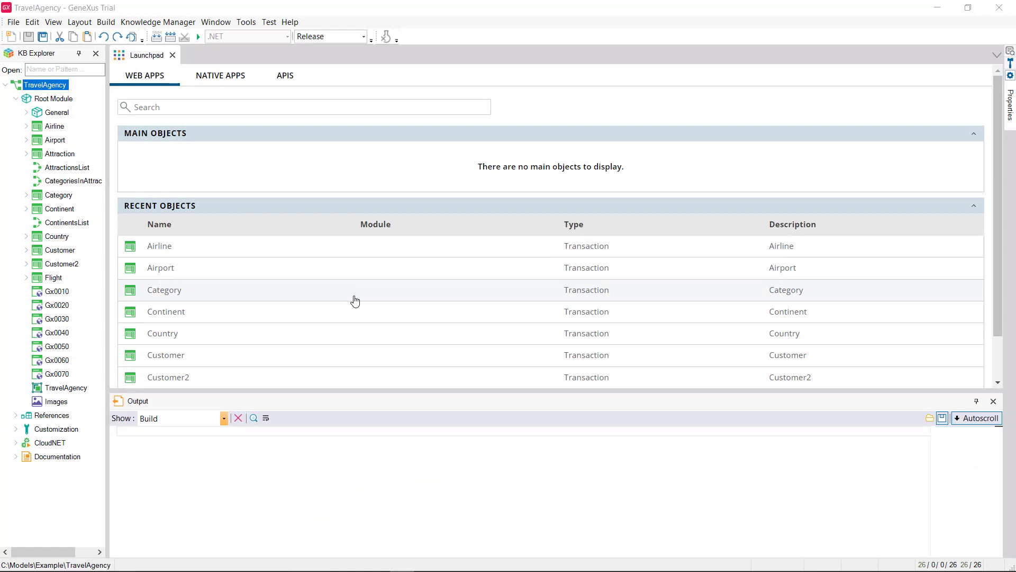
Step: Open the Customer2 transaction from the Launchpad and view its customer selection list
scroll(355, 301, "down", 1)
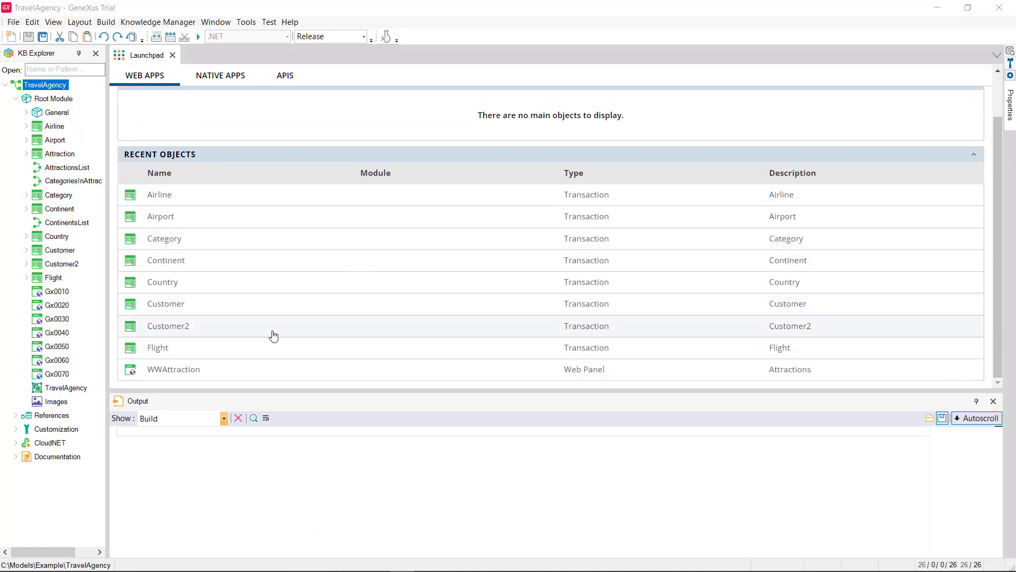
left_click(174, 328)
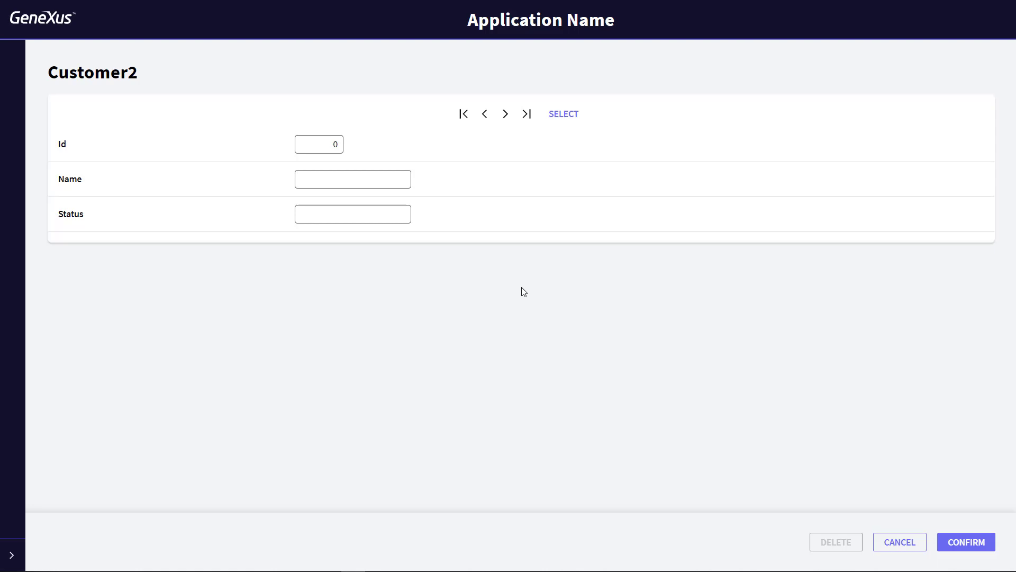
left_click(562, 121)
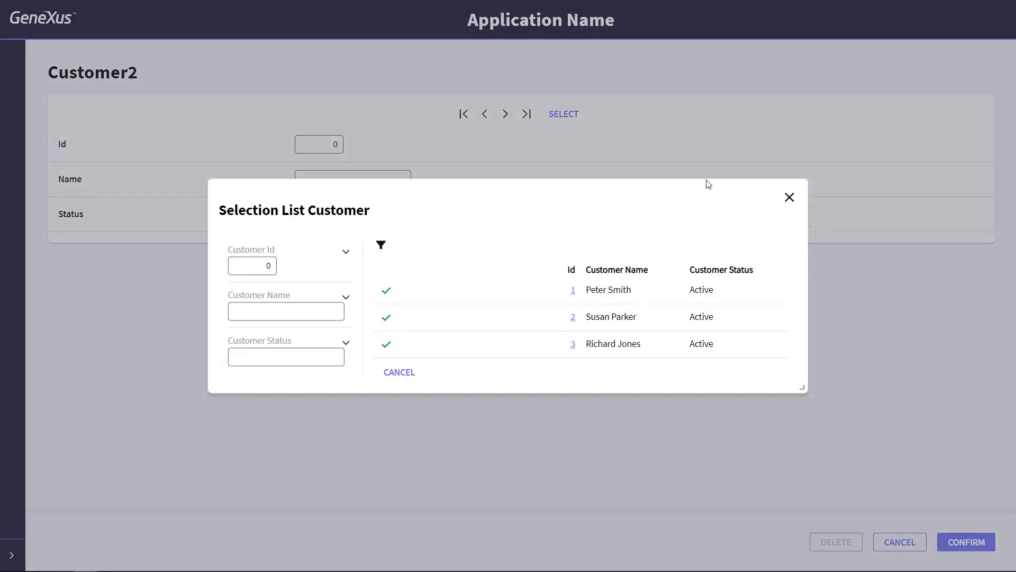
left_click(789, 198)
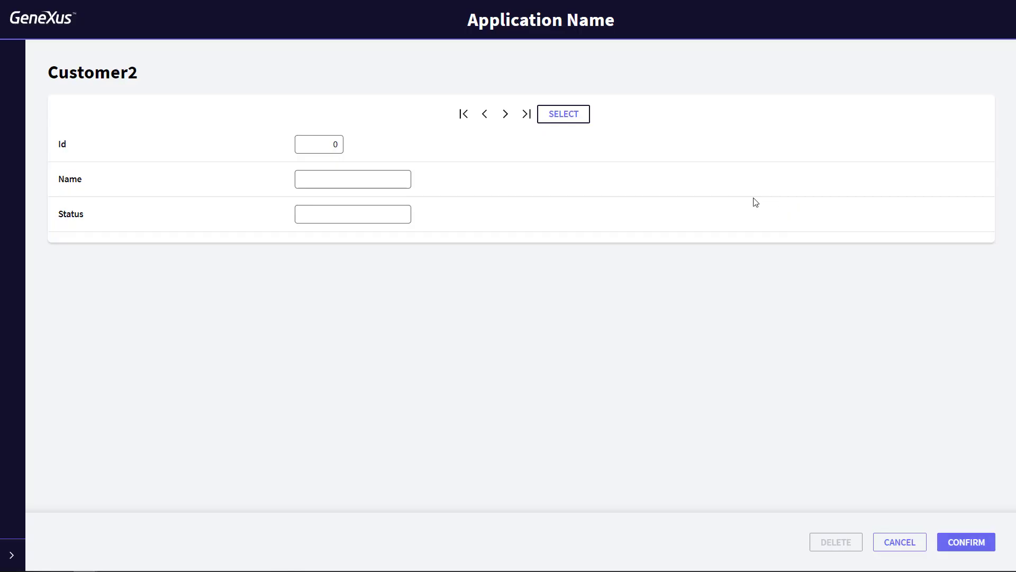
Step: Add a new Customer2 record with the customer's full name and status Active
left_click(382, 179)
type("Ann Willis")
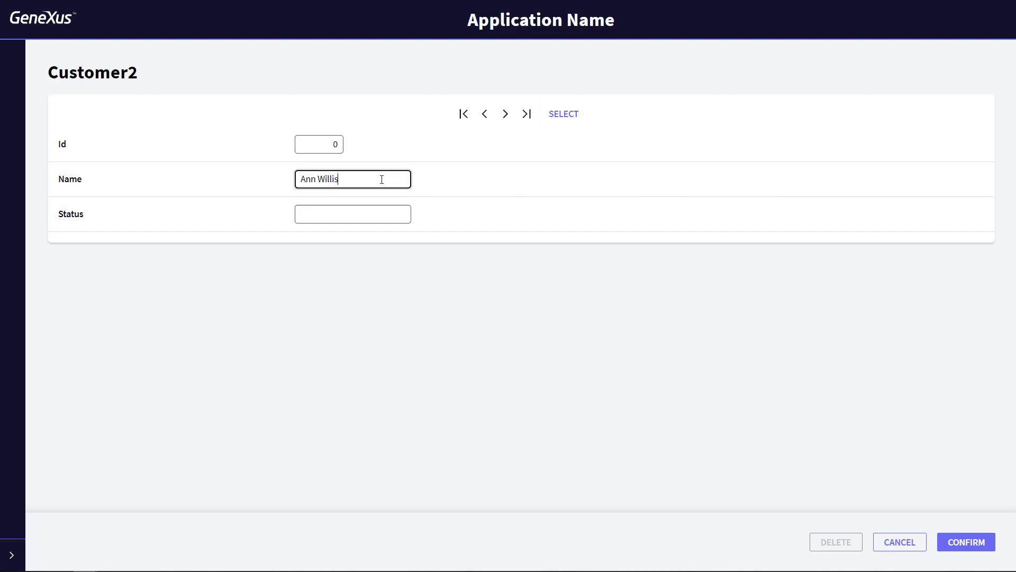
left_click(359, 215)
type("Ac")
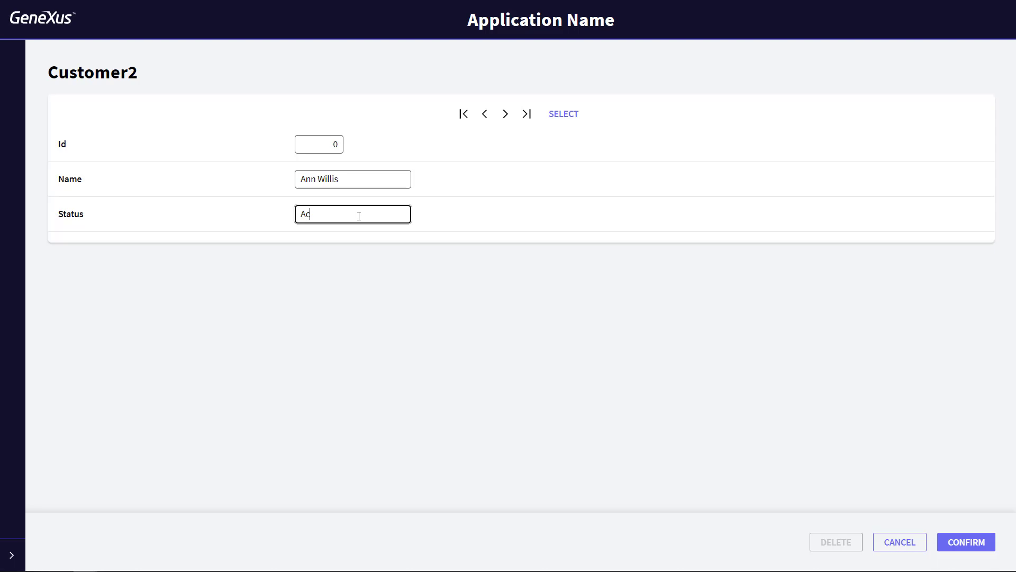
type("tive")
left_click(987, 543)
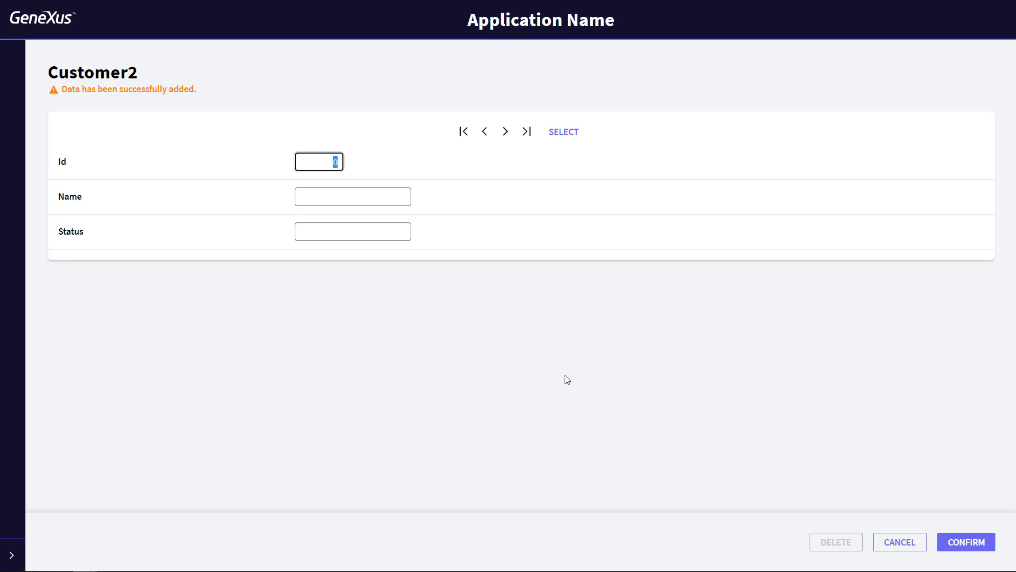
Step: Set the status of the second listed customer to "Not active" and save the record
left_click(562, 134)
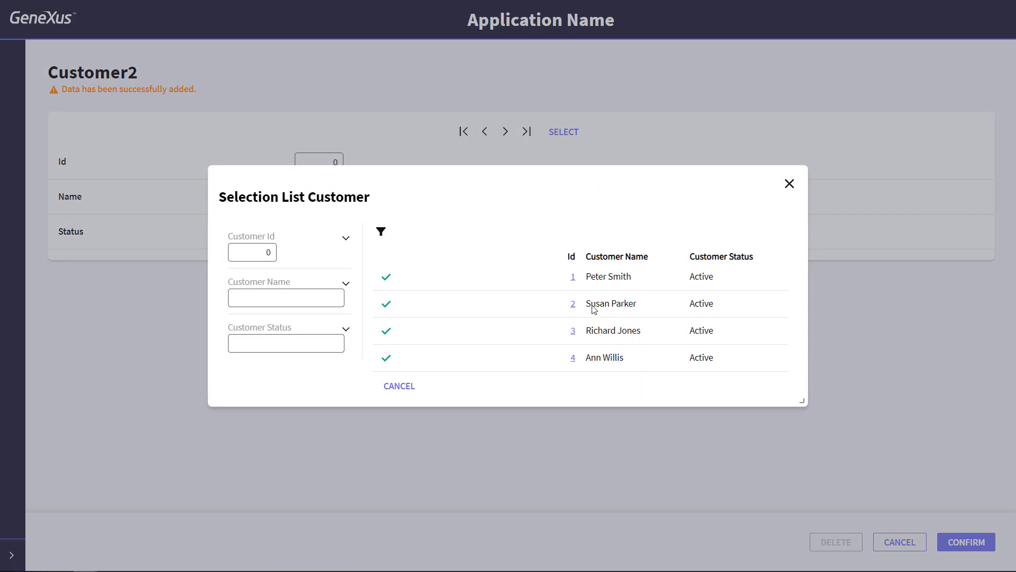
left_click(572, 306)
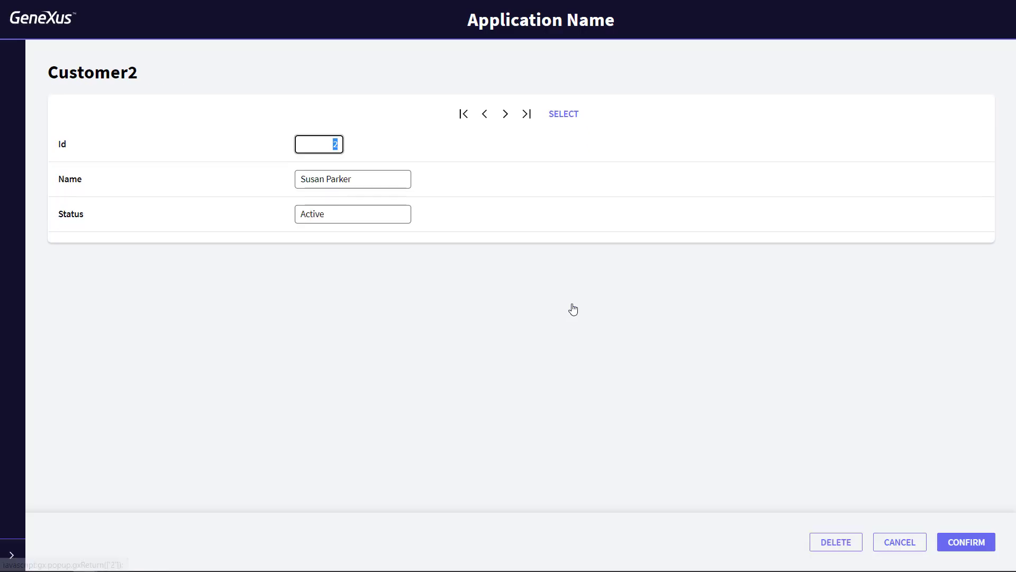
left_click(396, 219)
type("Not")
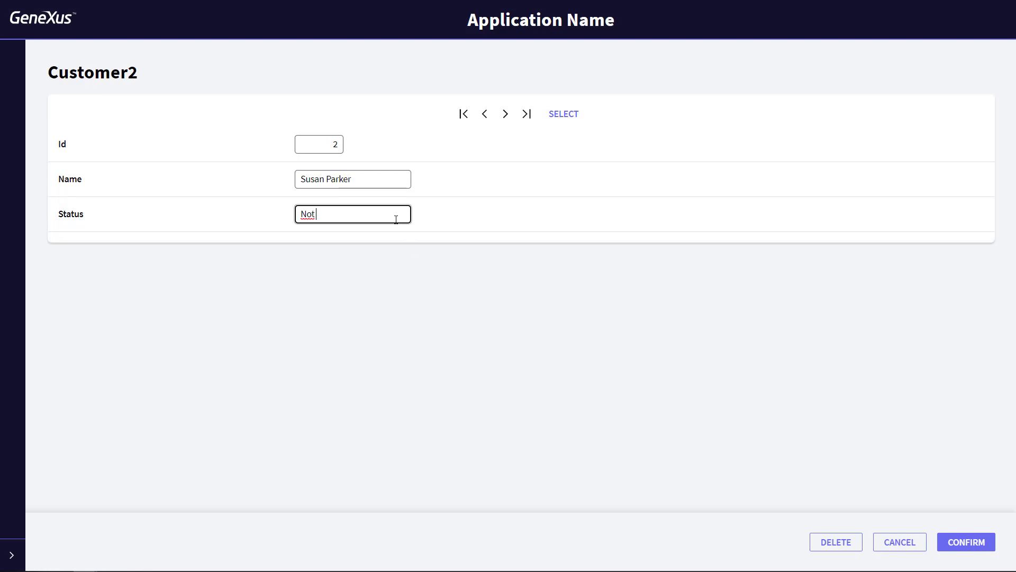
type(" active")
left_click(964, 545)
Step: Load the last customer in the selection list and delete that record
left_click(563, 133)
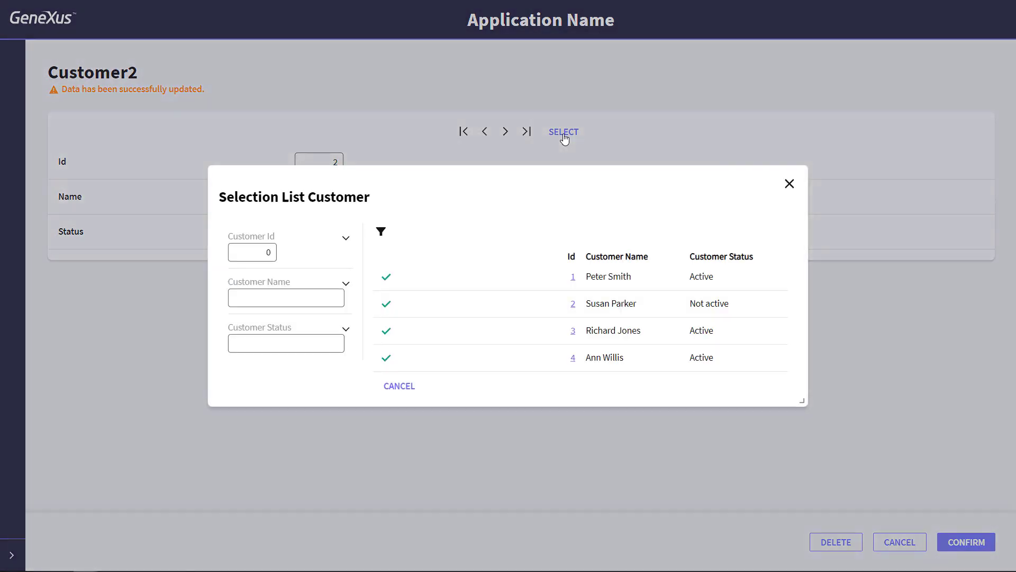
left_click(573, 358)
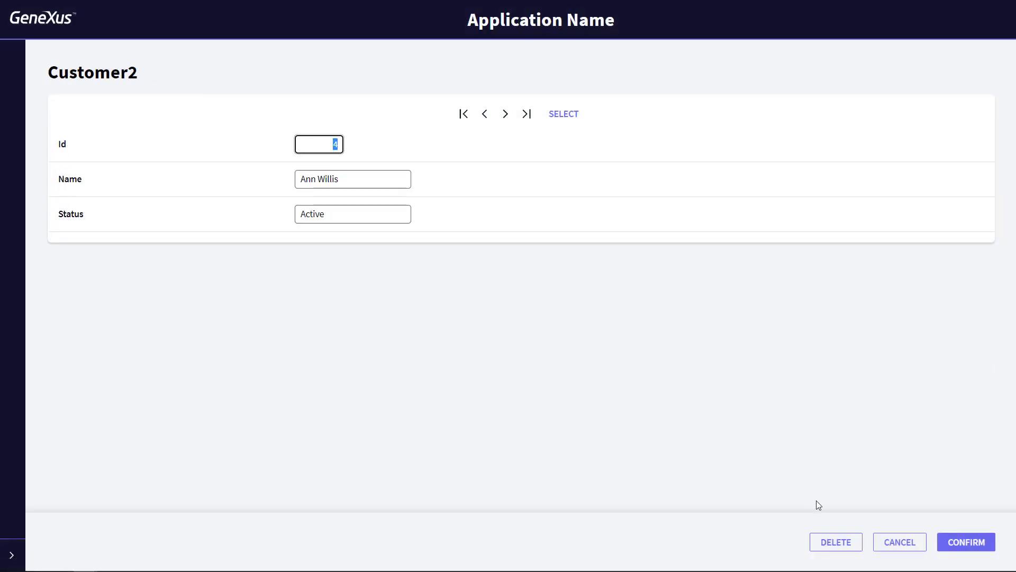
left_click(838, 540)
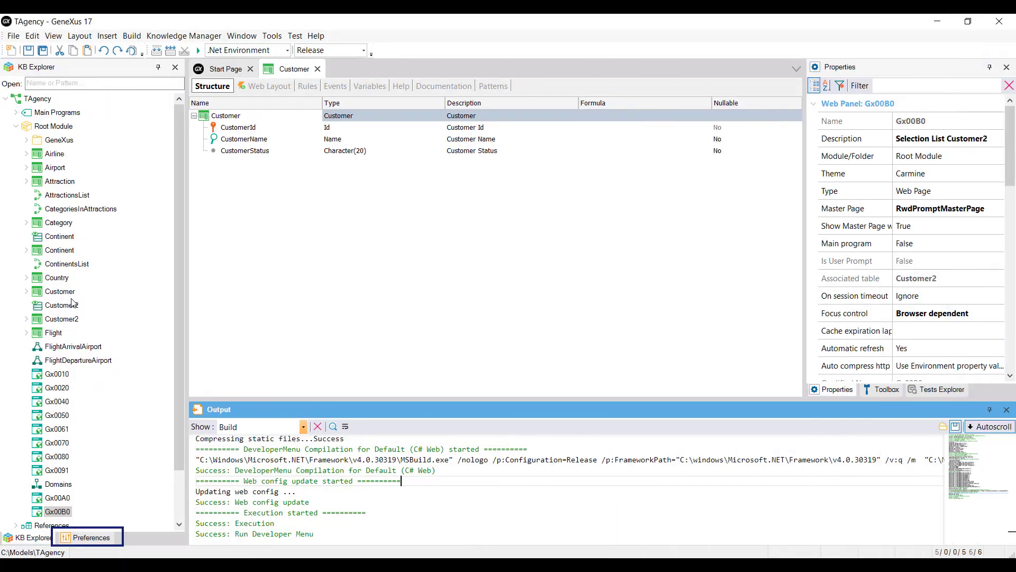
Step: Examine the connection properties of the Default and DataStore1 data stores in the .Net Environment's back end
left_click(92, 537)
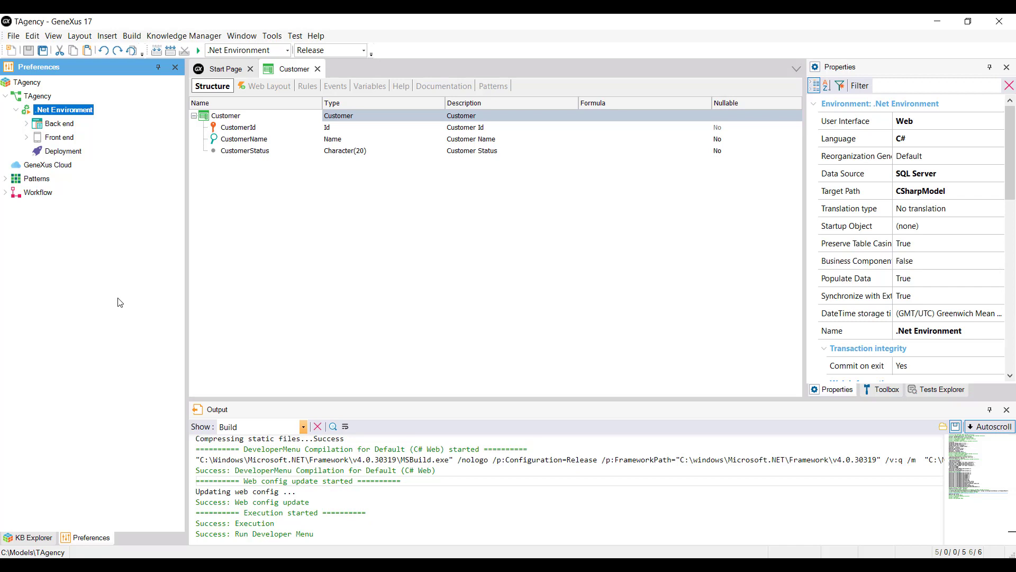
double_click(67, 124)
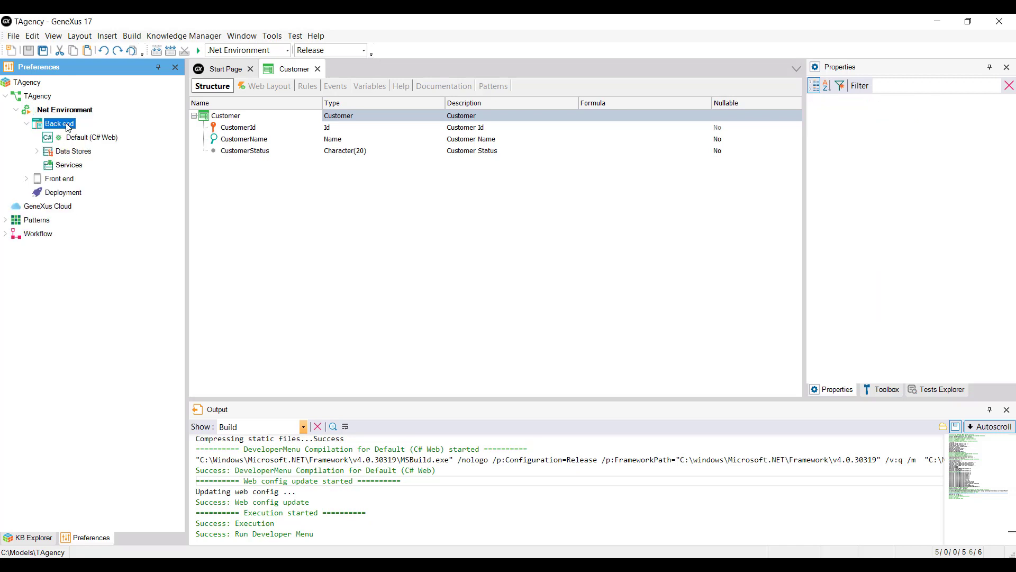
double_click(72, 151)
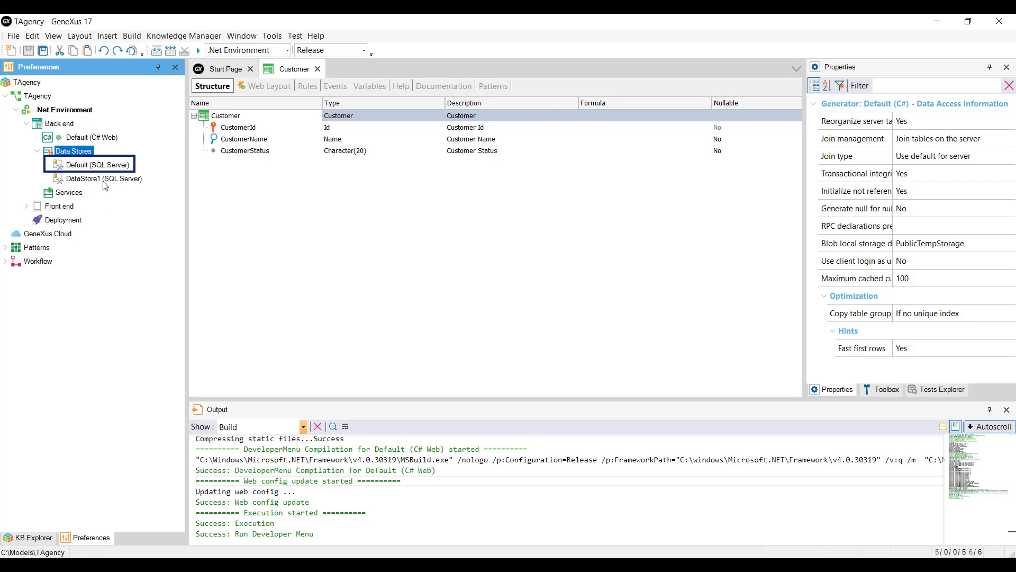
left_click(100, 166)
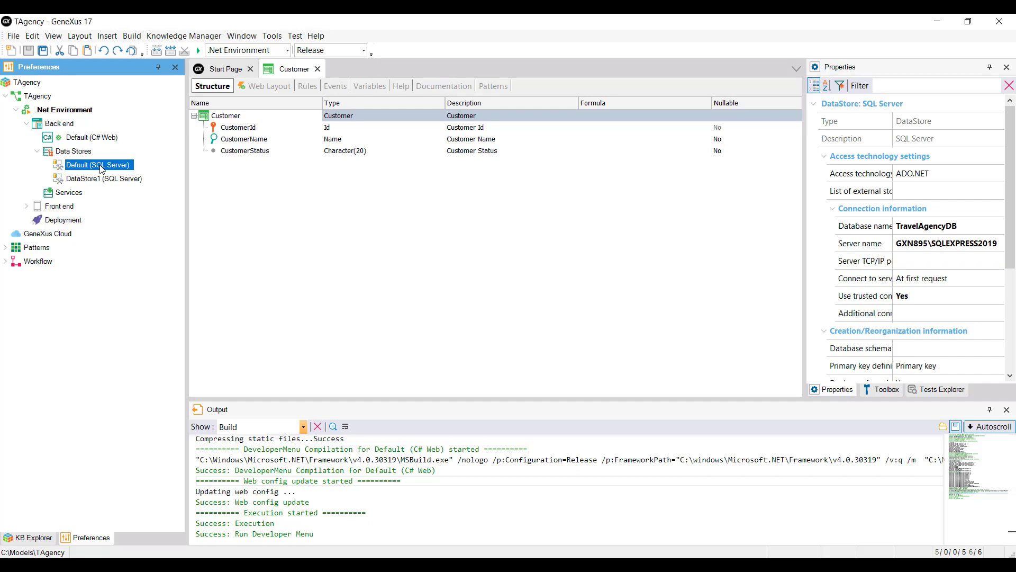
left_click(77, 181)
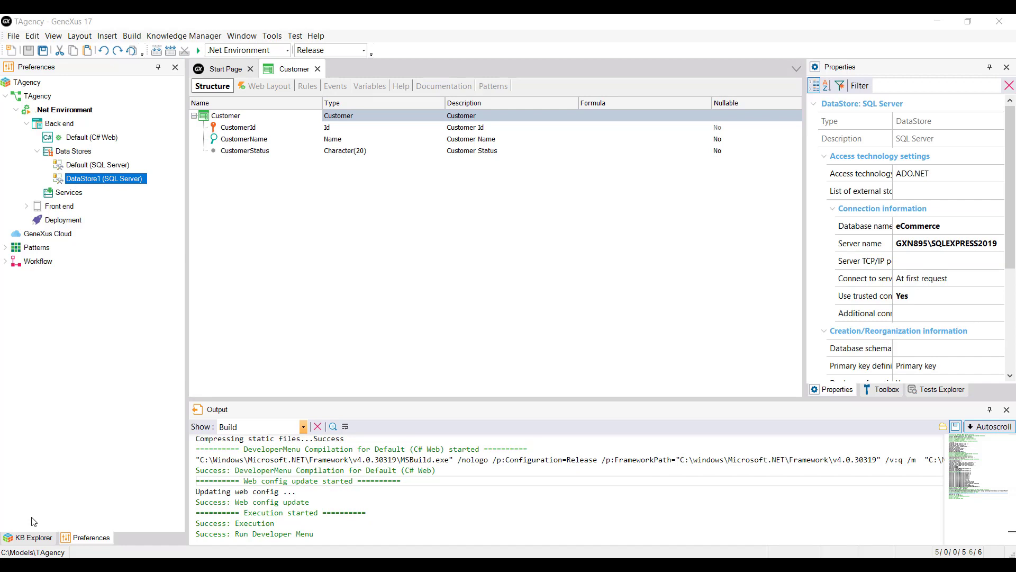
Step: Open the Continent and Customer2 data views to examine their structure and associated data store
left_click(29, 538)
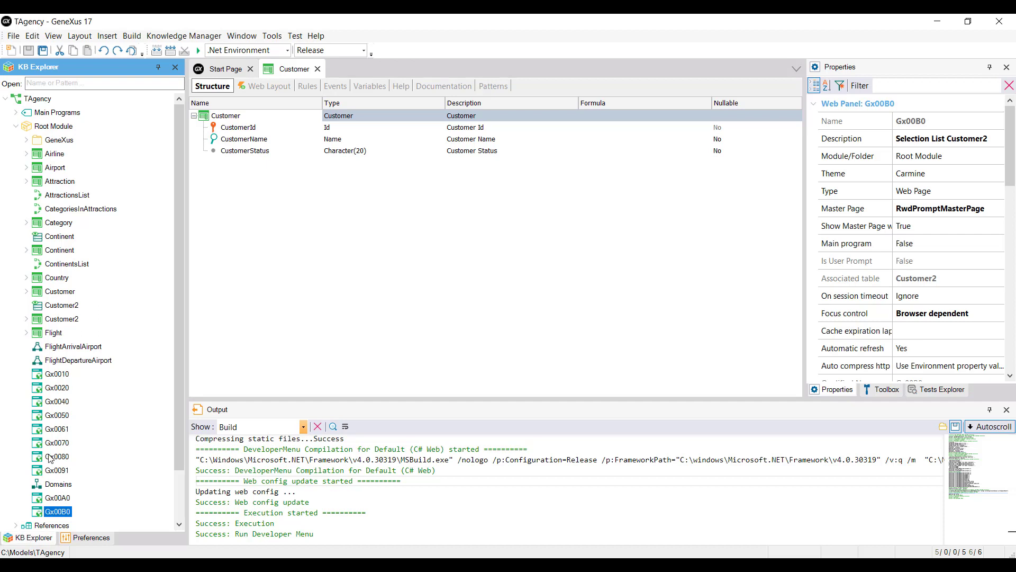
left_click(55, 236)
double_click(54, 236)
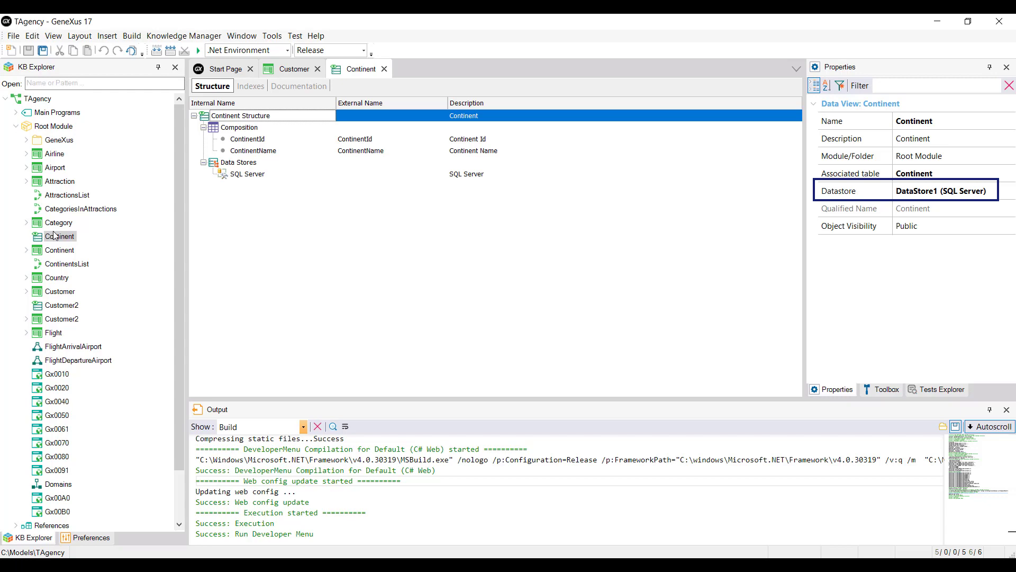
double_click(71, 306)
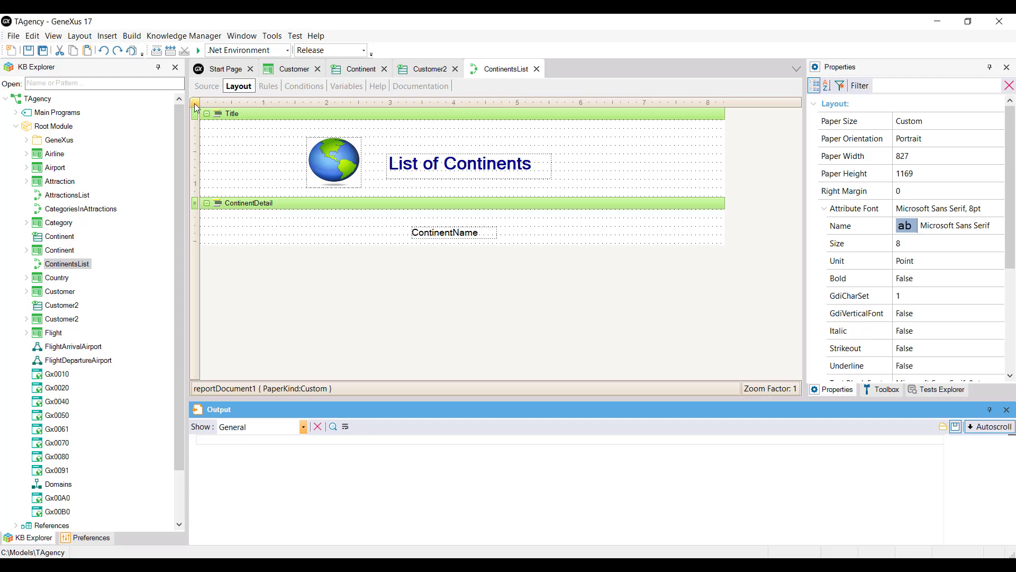
Step: Show the source of the ContinentsList procedure and run the procedure
left_click(208, 93)
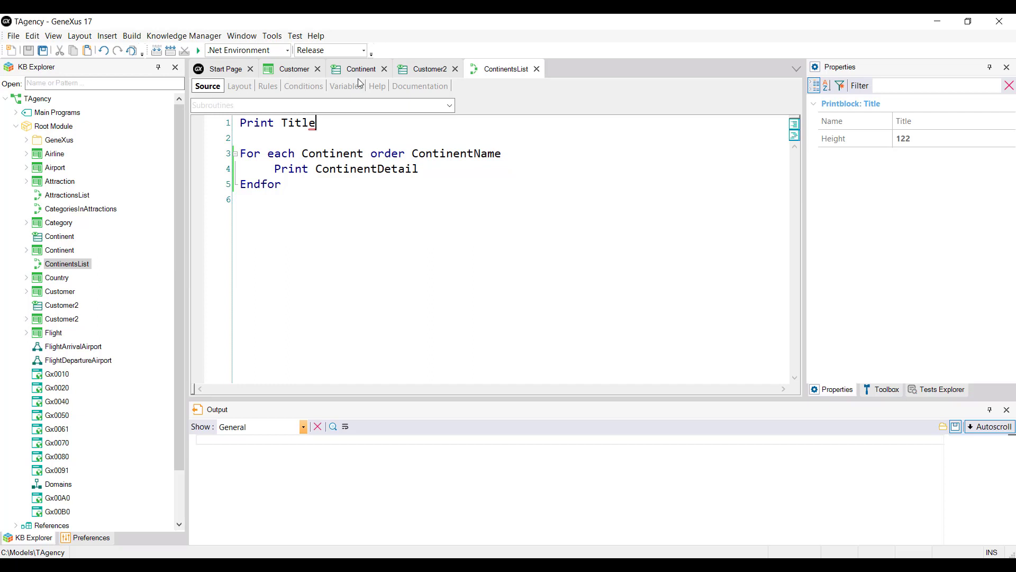
right_click(495, 69)
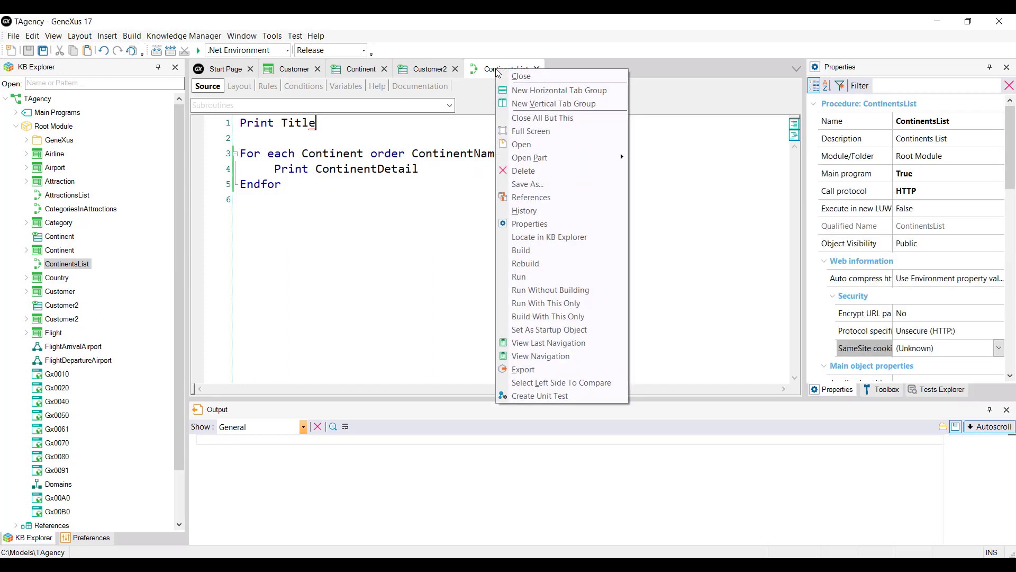
left_click(534, 275)
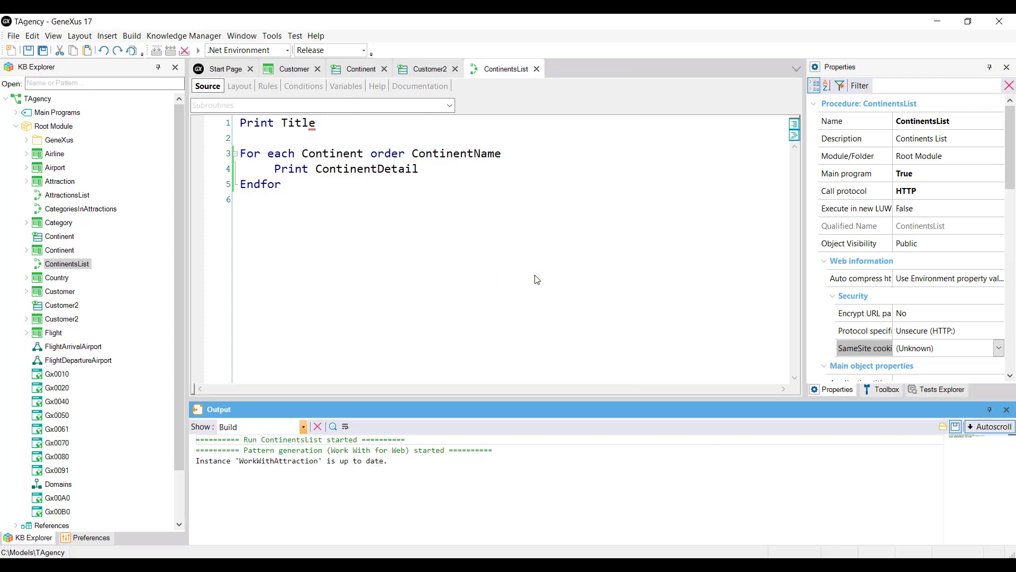